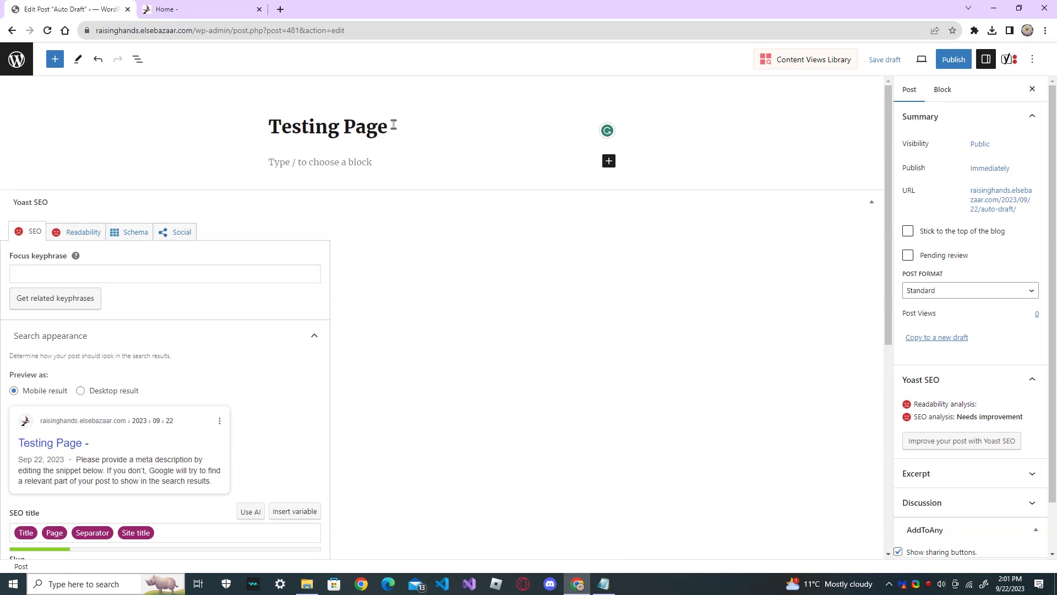
Select the word 'Page' in the 'Testing Page' title so it can be replaced with 'Post'
left_click_drag(344, 127, 413, 124)
type("Post")
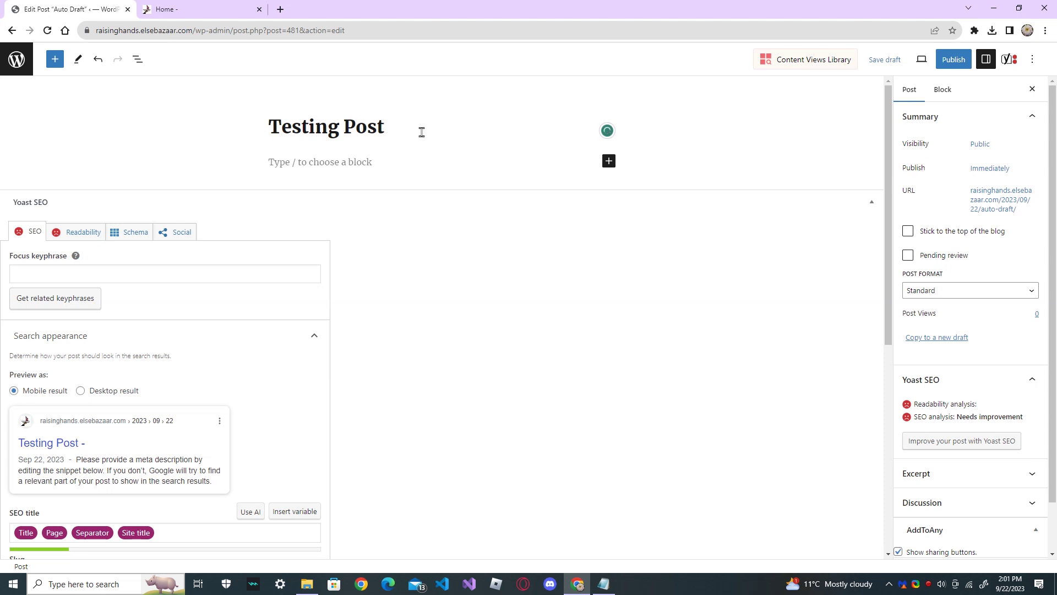
Try to publish 'Testing Post' and select the resulting invalid JSON response error message
left_click(953, 59)
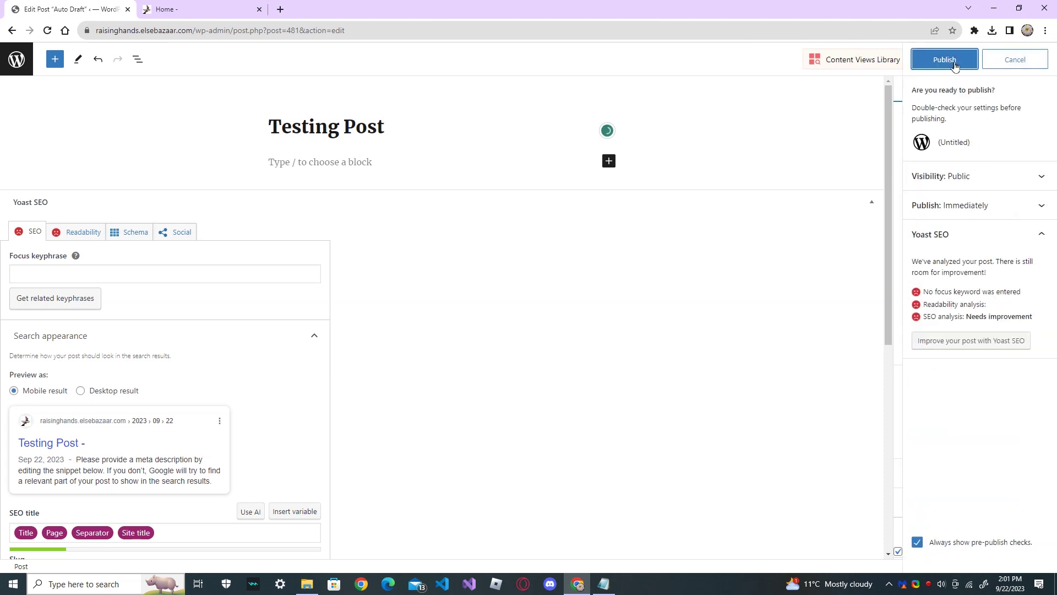
left_click(955, 66)
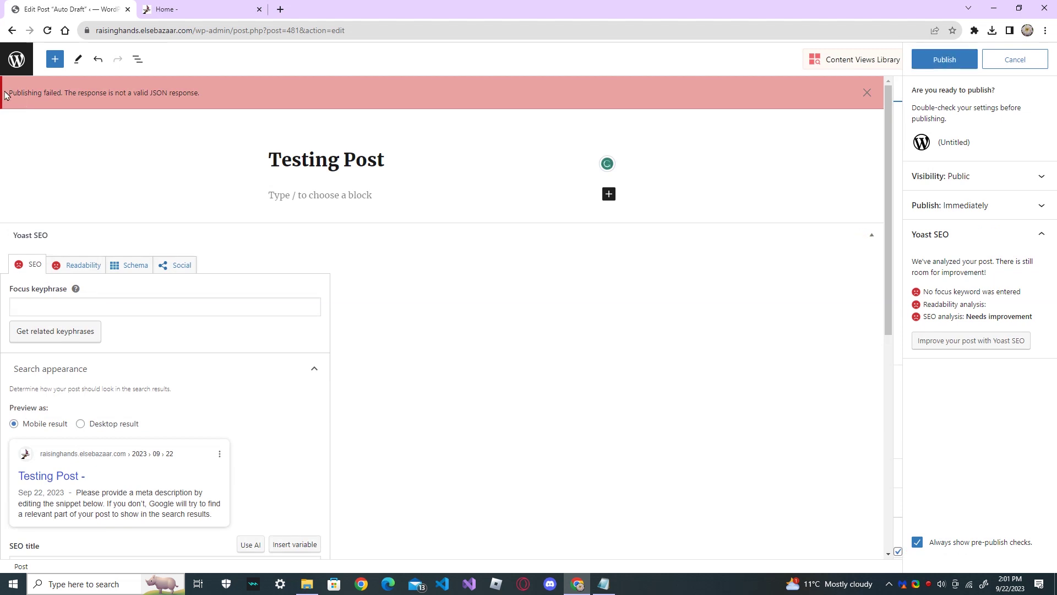
left_click_drag(80, 91, 220, 95)
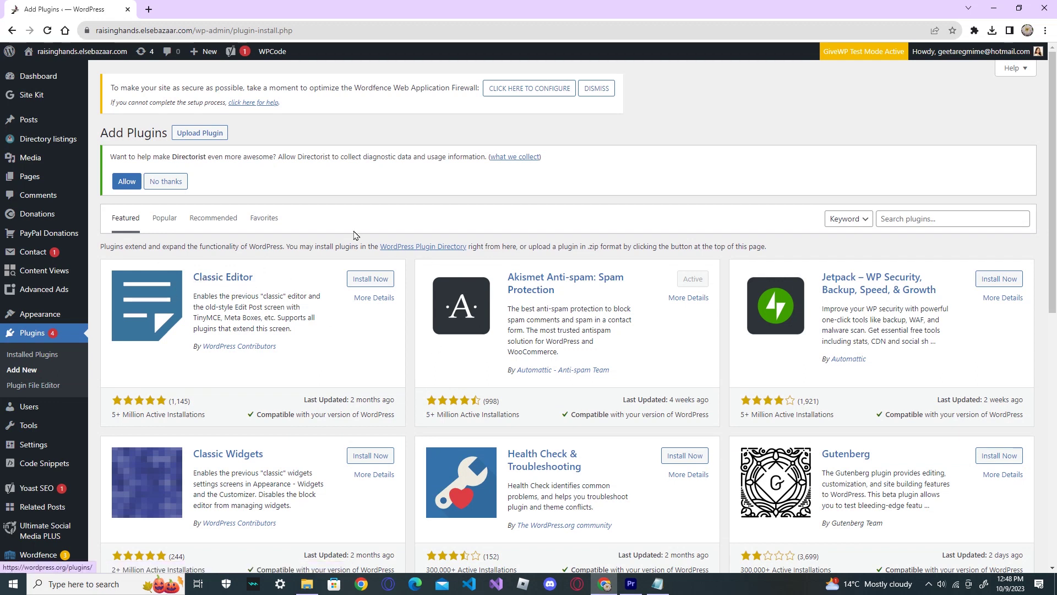
Install and activate the Classic Editor plugin, then bring up the All Posts list
left_click(379, 283)
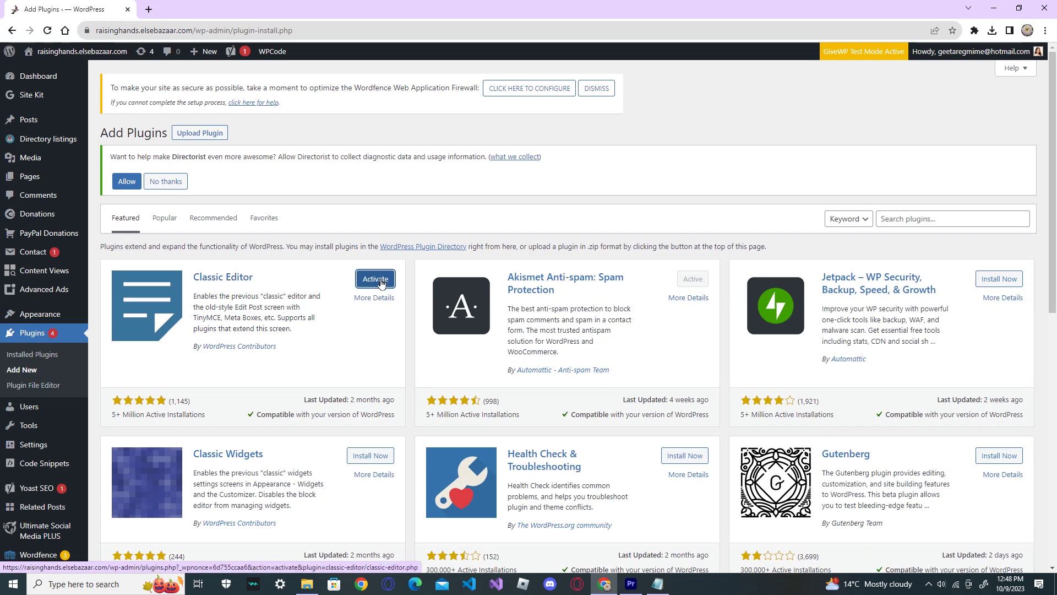
left_click(381, 284)
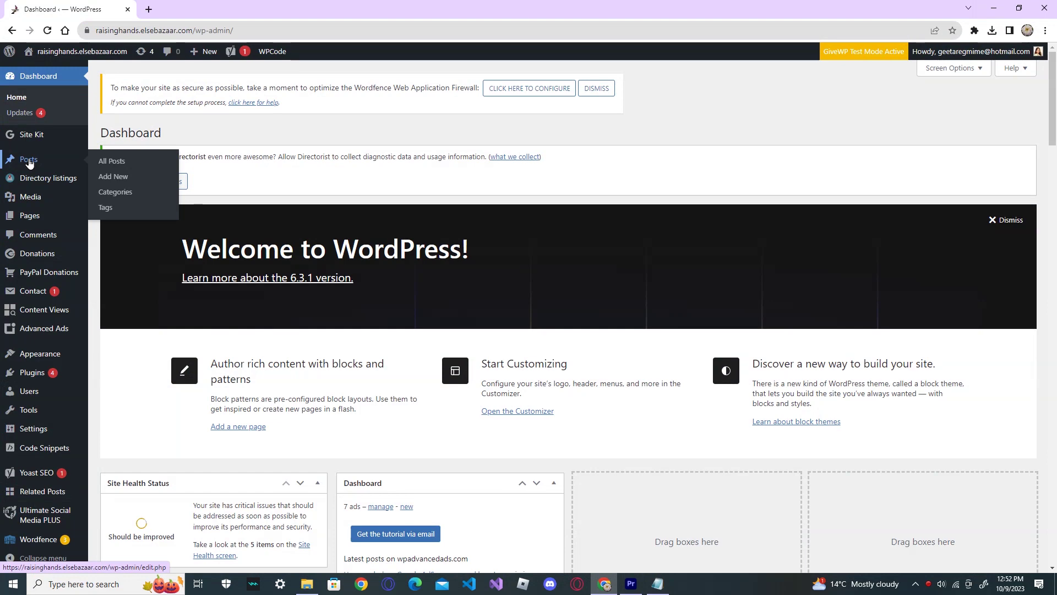
left_click(128, 163)
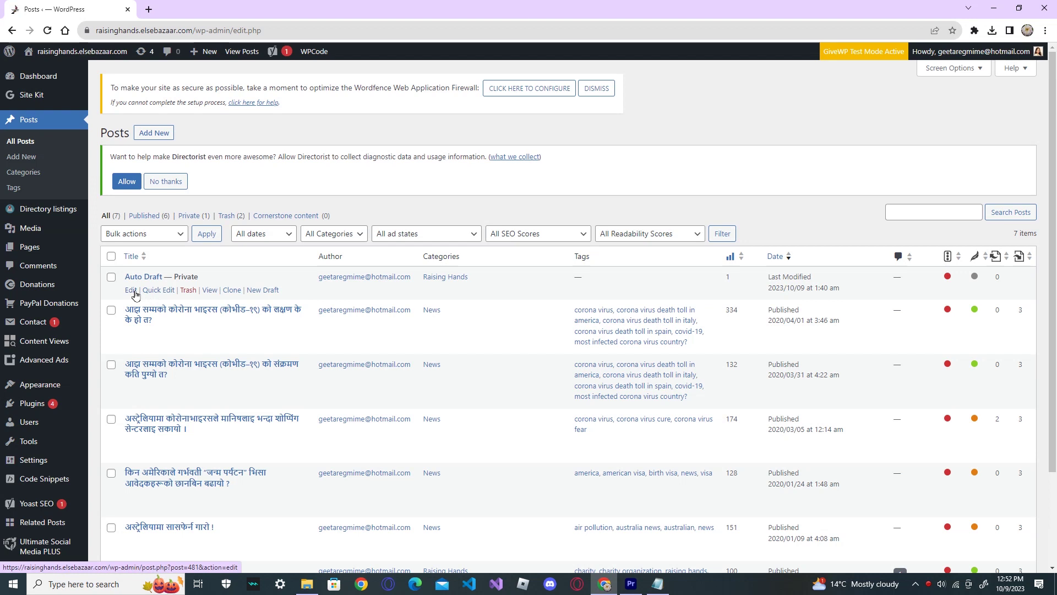
Clone the private Auto Draft post, then publish and update the copy in the classic editor
left_click(231, 291)
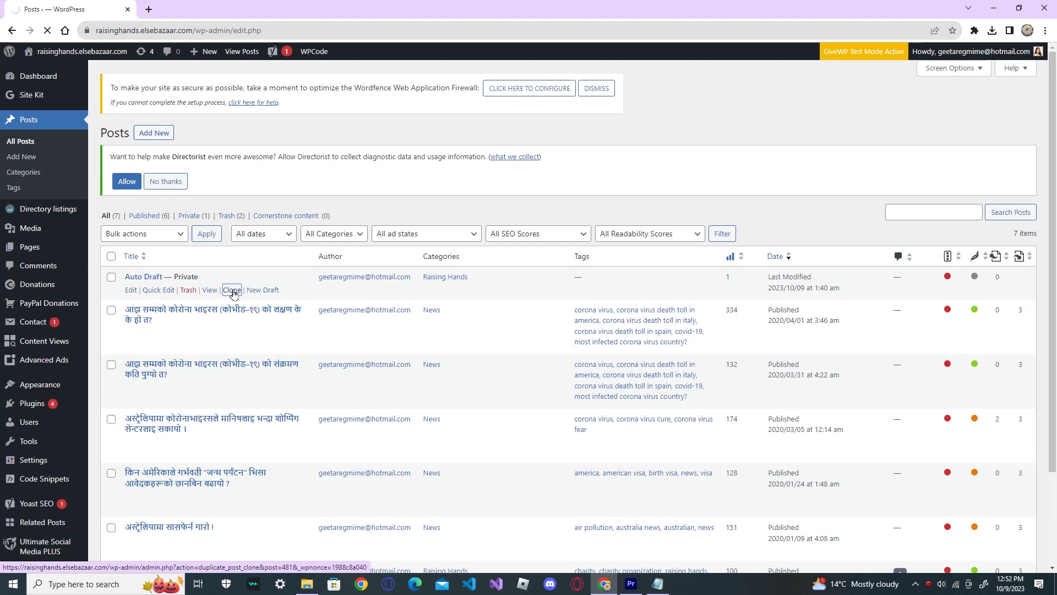
left_click(130, 291)
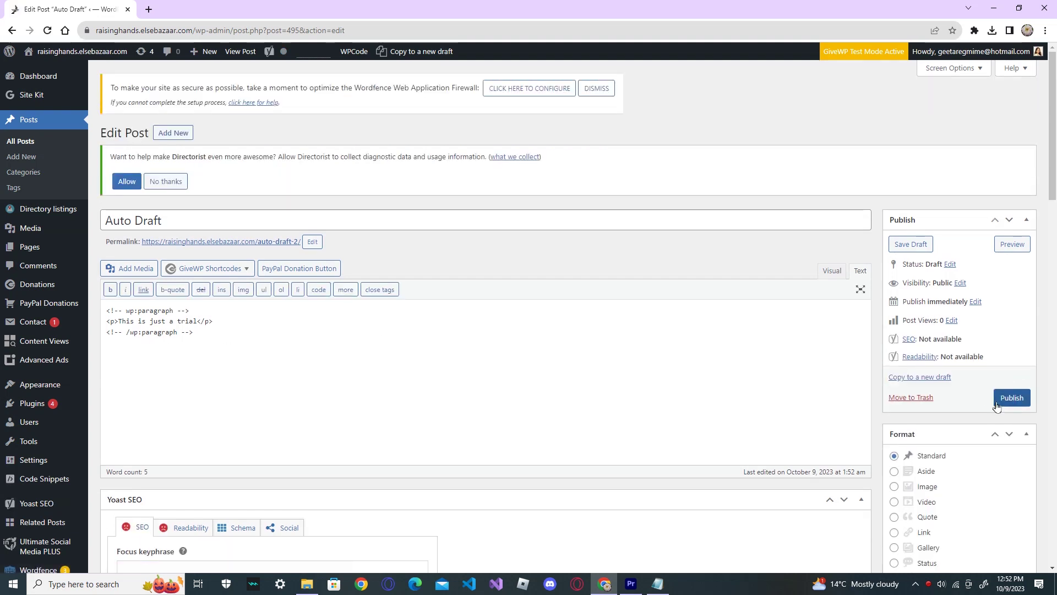
left_click(997, 404)
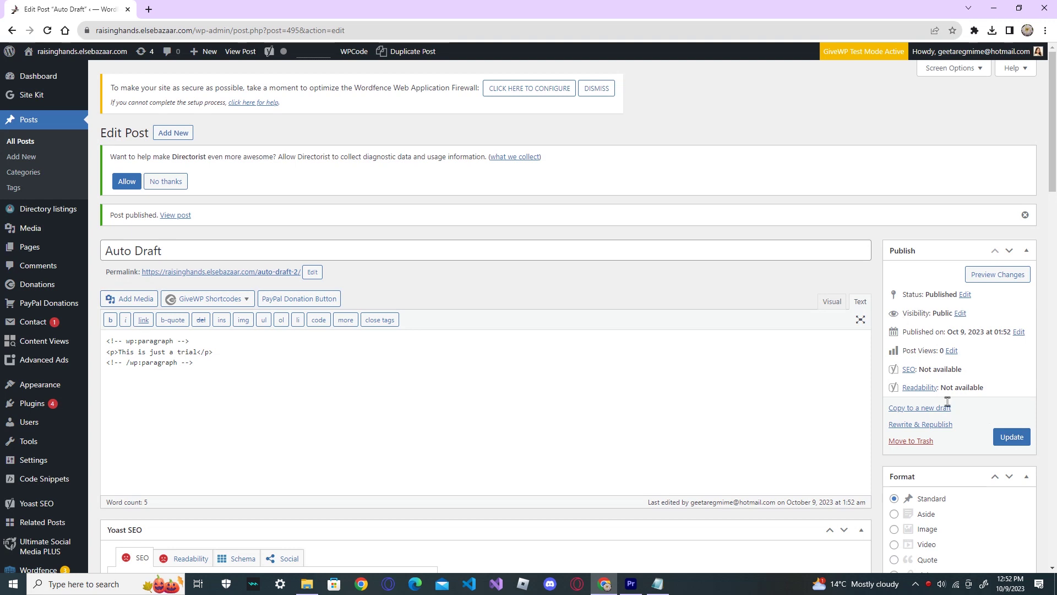
left_click(1012, 436)
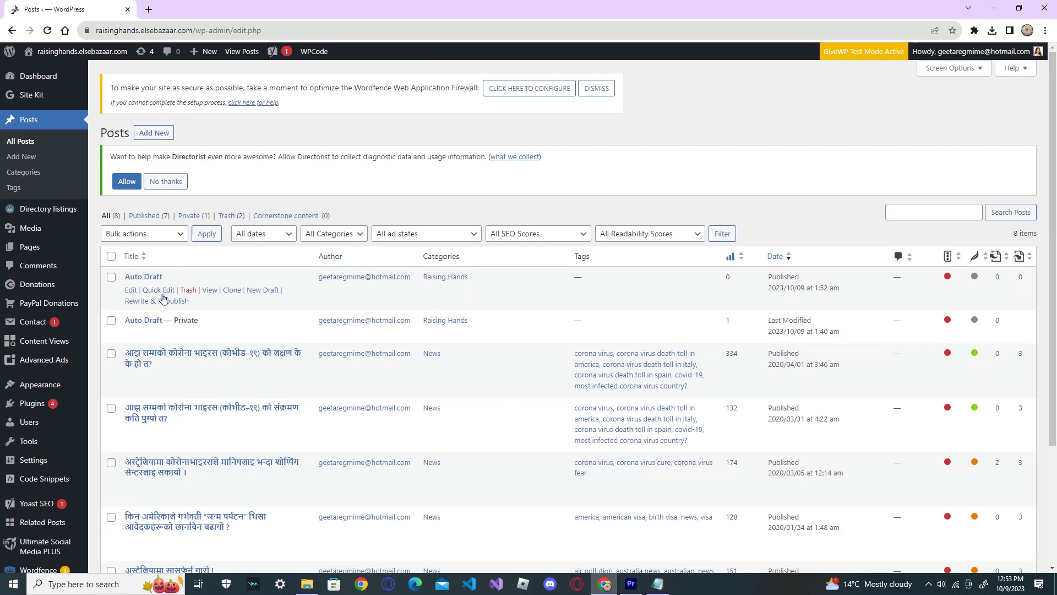
mouse_move(162, 322)
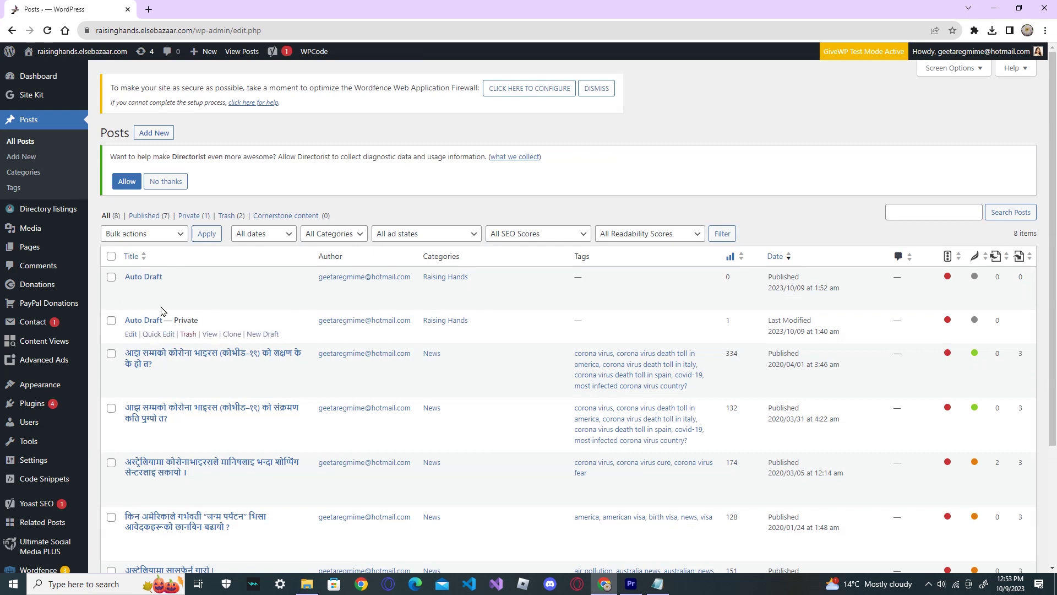
View the published Auto Draft on the site, then clone it from the posts list
left_click(210, 290)
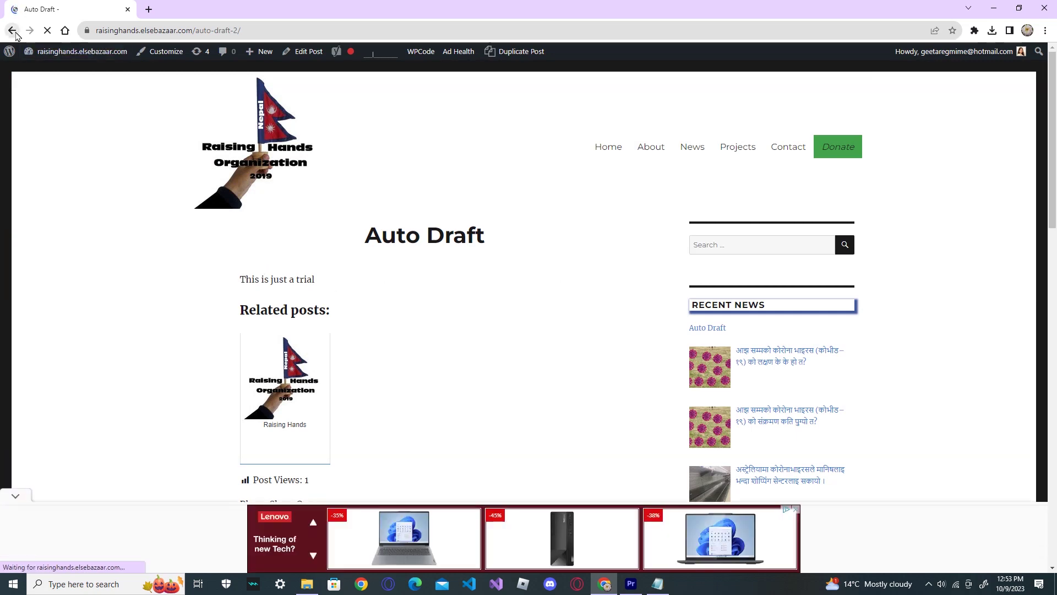
left_click(12, 30)
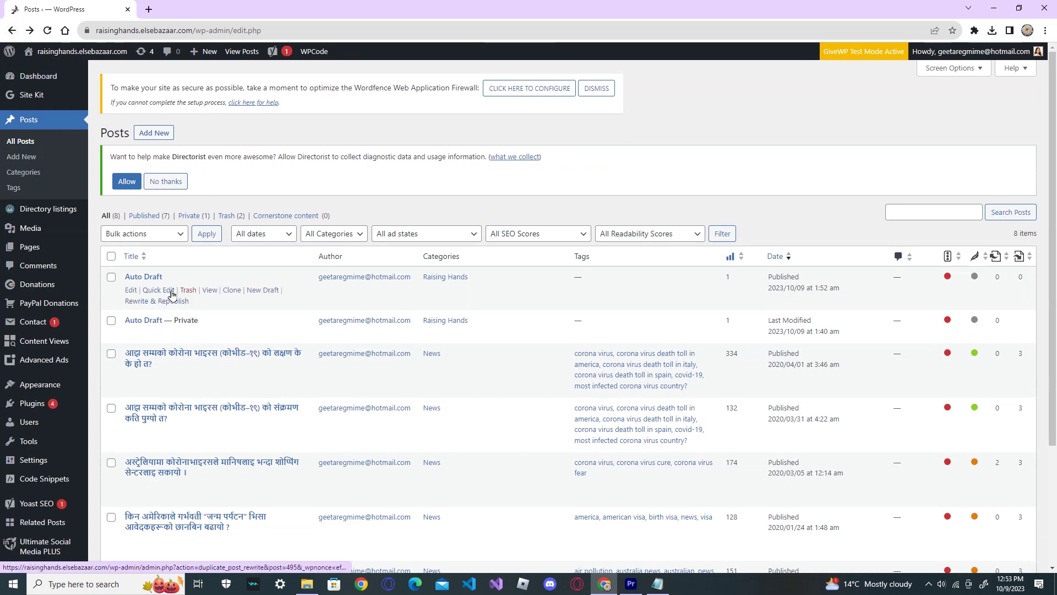
left_click(231, 291)
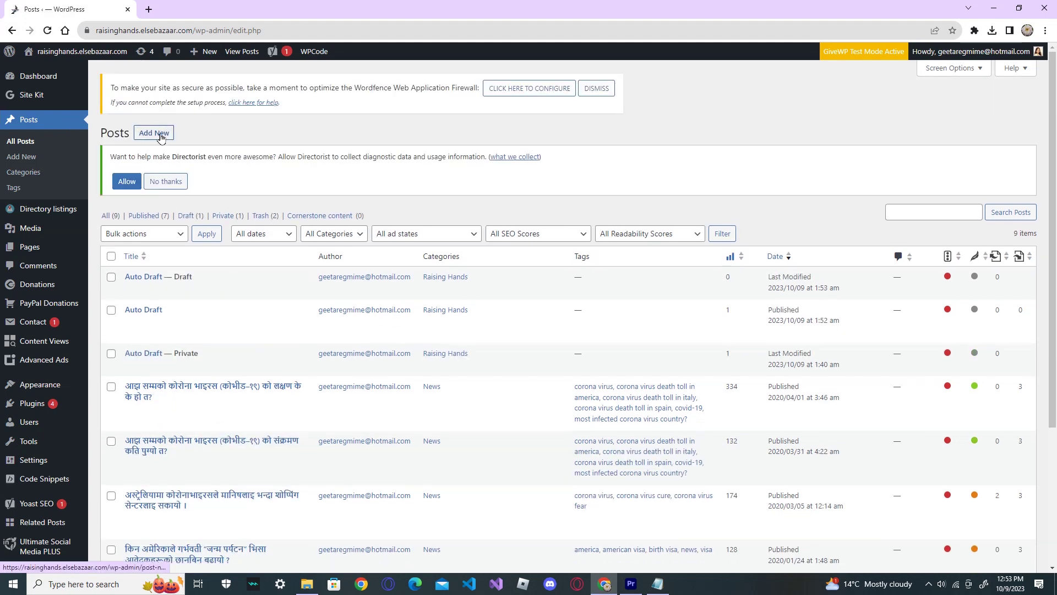
Trash the new Auto Draft draft and the published Auto Draft copy
left_click(13, 33)
mouse_move(190, 282)
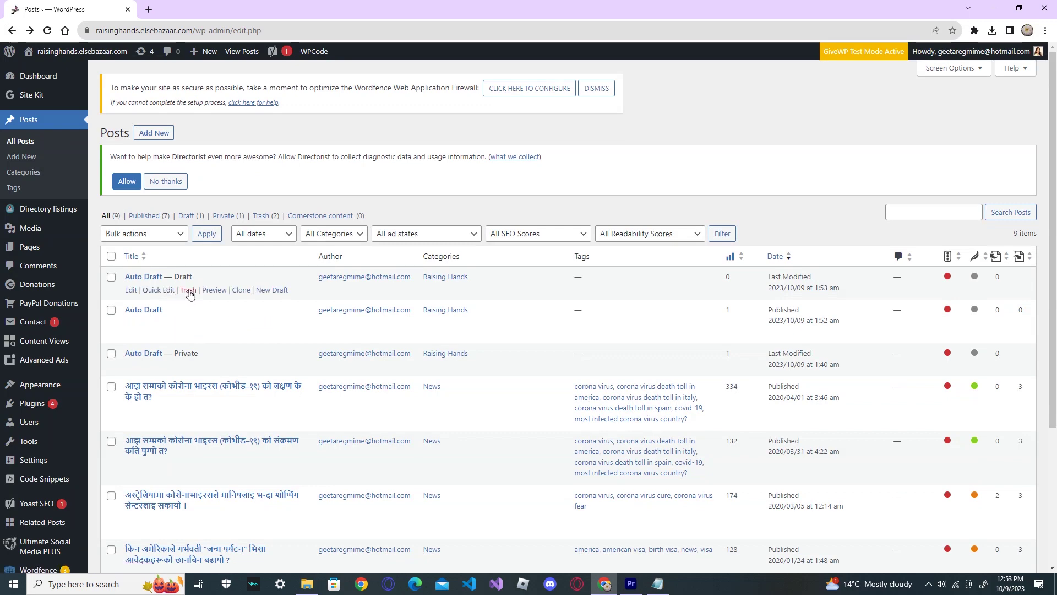
left_click(189, 291)
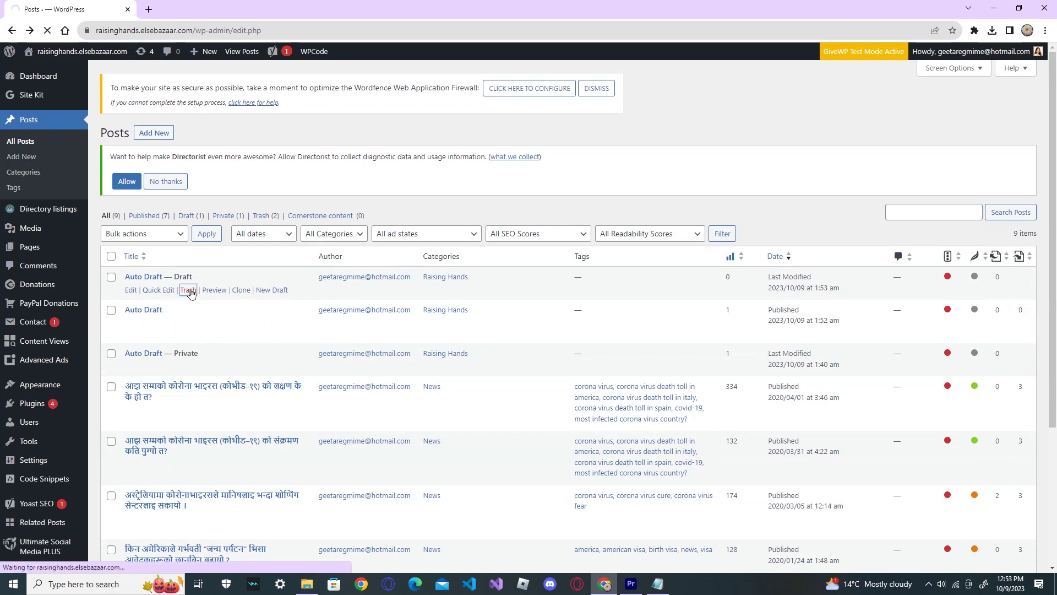
left_click(187, 322)
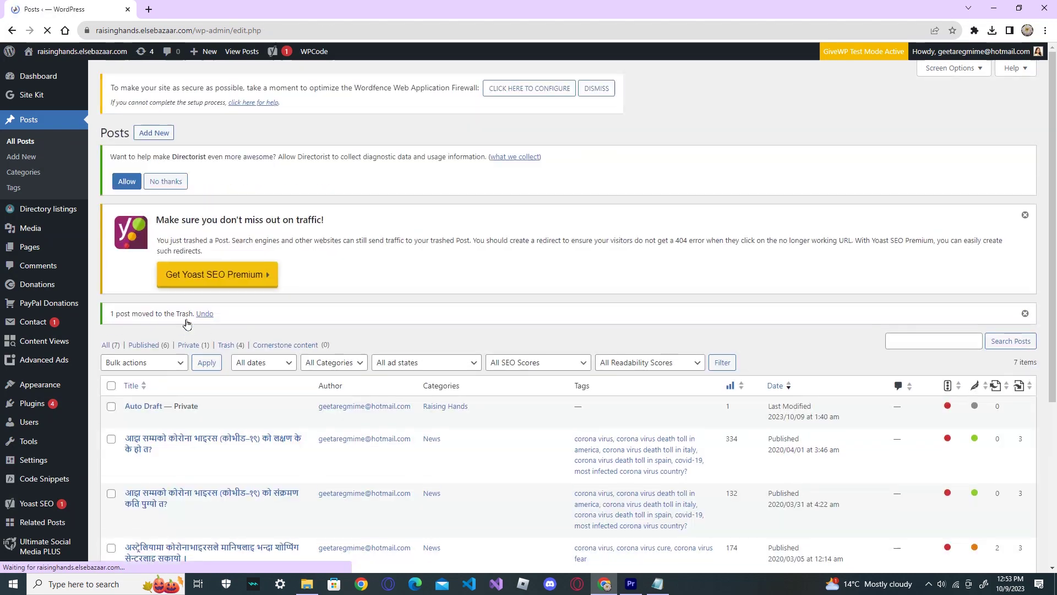
mouse_move(32, 403)
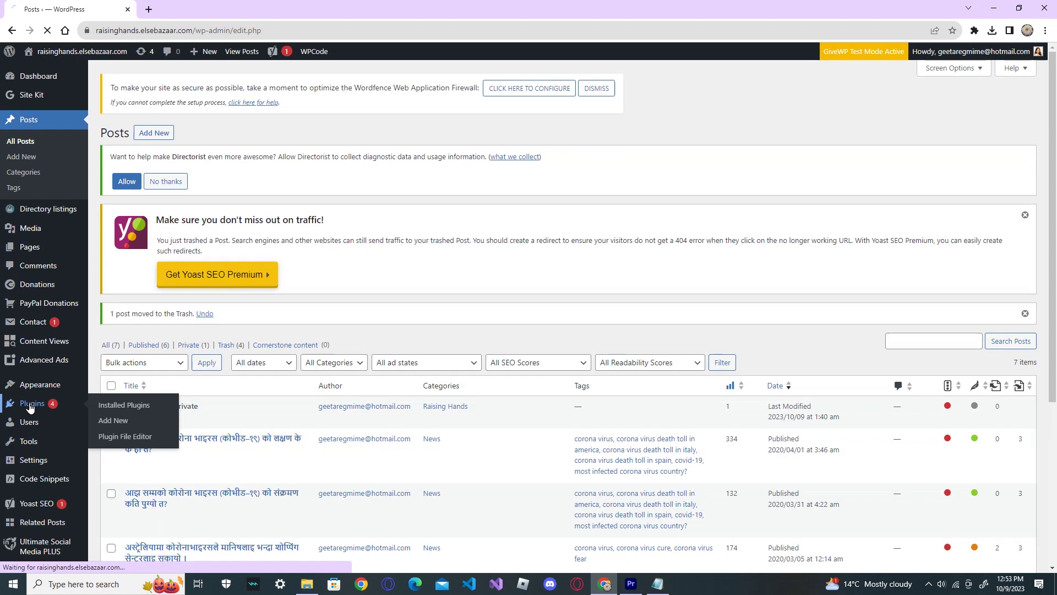
Deactivate Classic Editor under Installed Plugins and delete it, confirming with OK
left_click(113, 406)
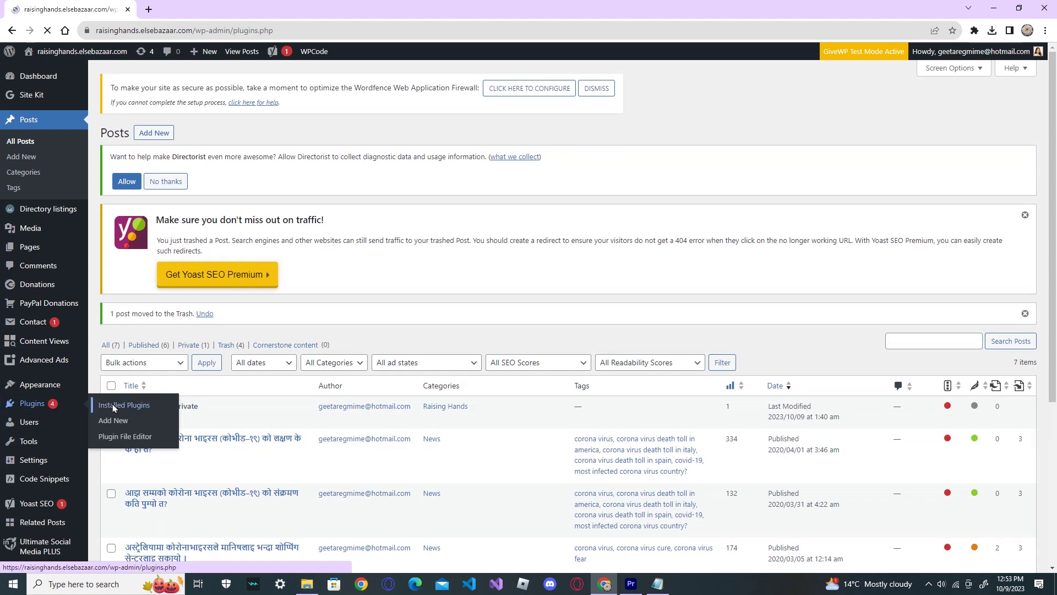
scroll(126, 406, "down", 2)
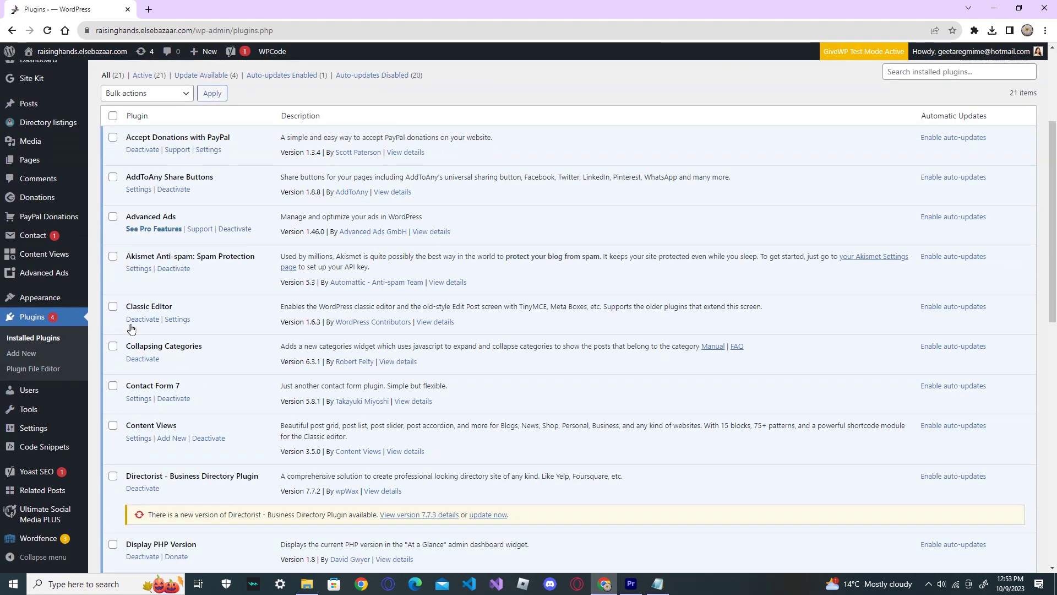
left_click(152, 326)
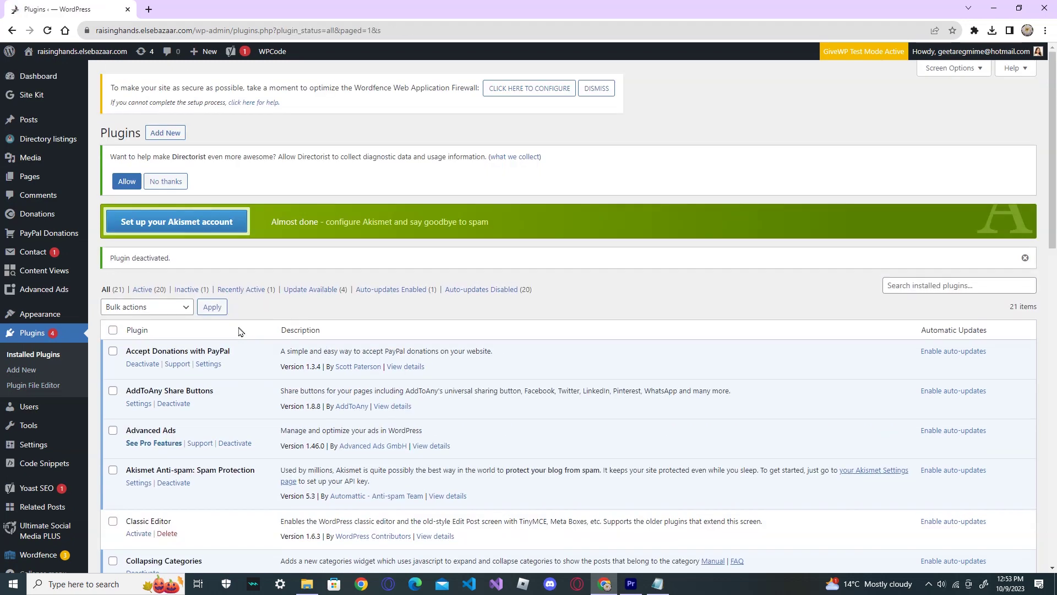
scroll(220, 372, "down", 2)
left_click(168, 423)
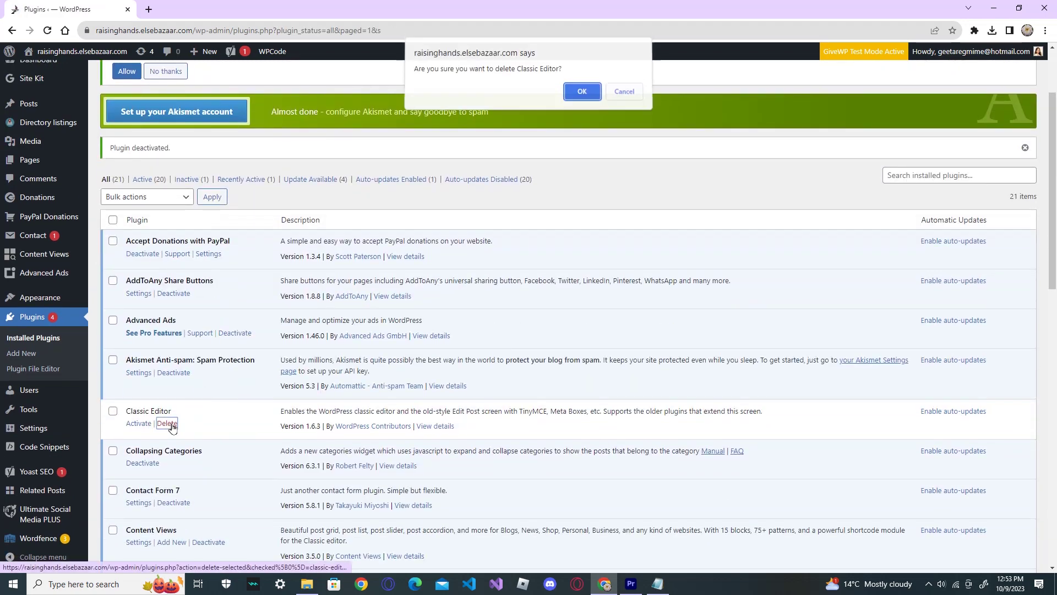
left_click(583, 94)
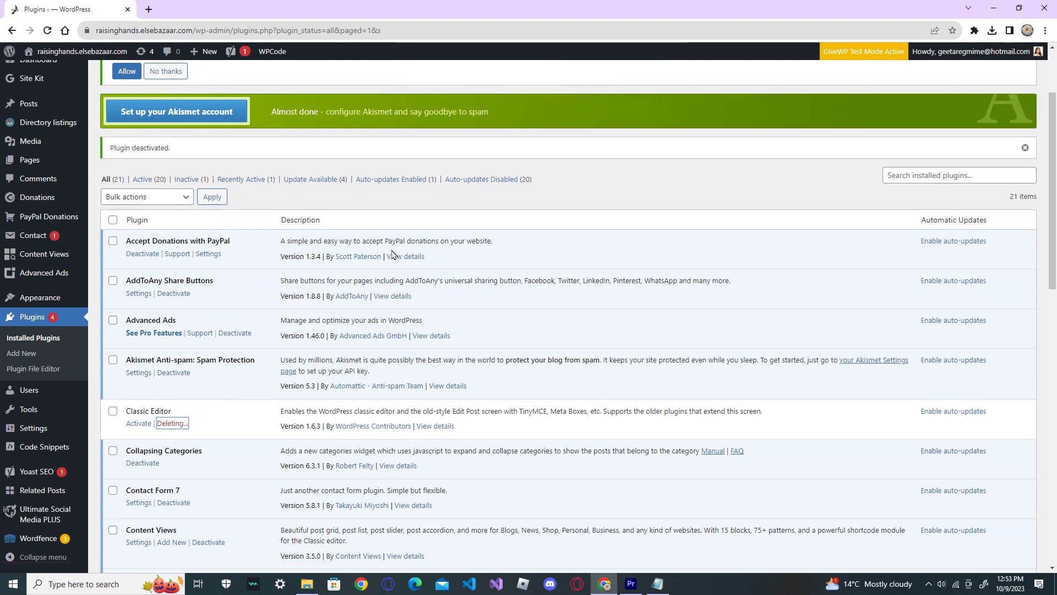
mouse_move(29, 103)
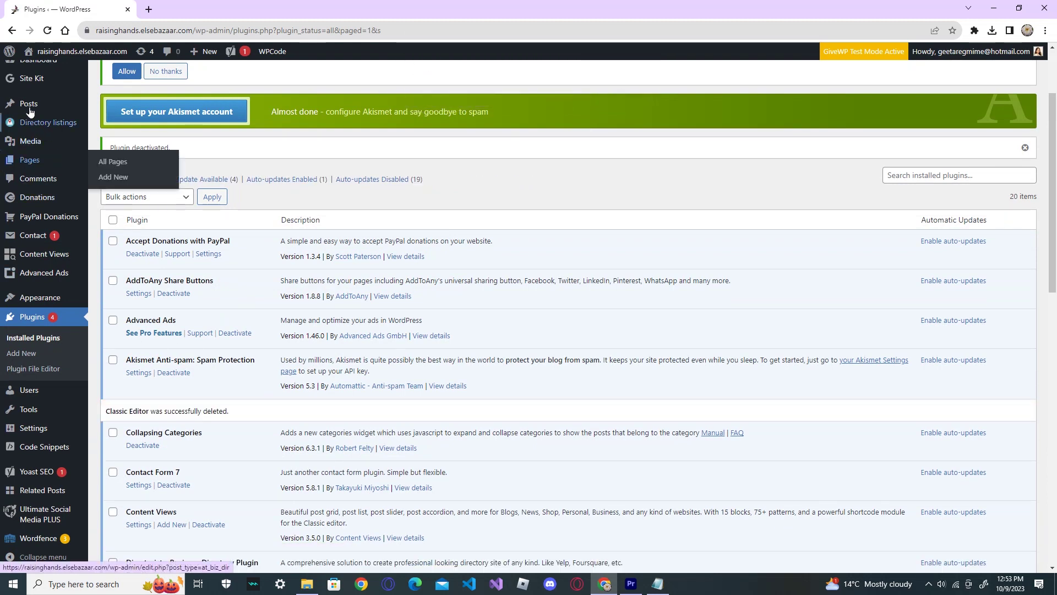
left_click(119, 105)
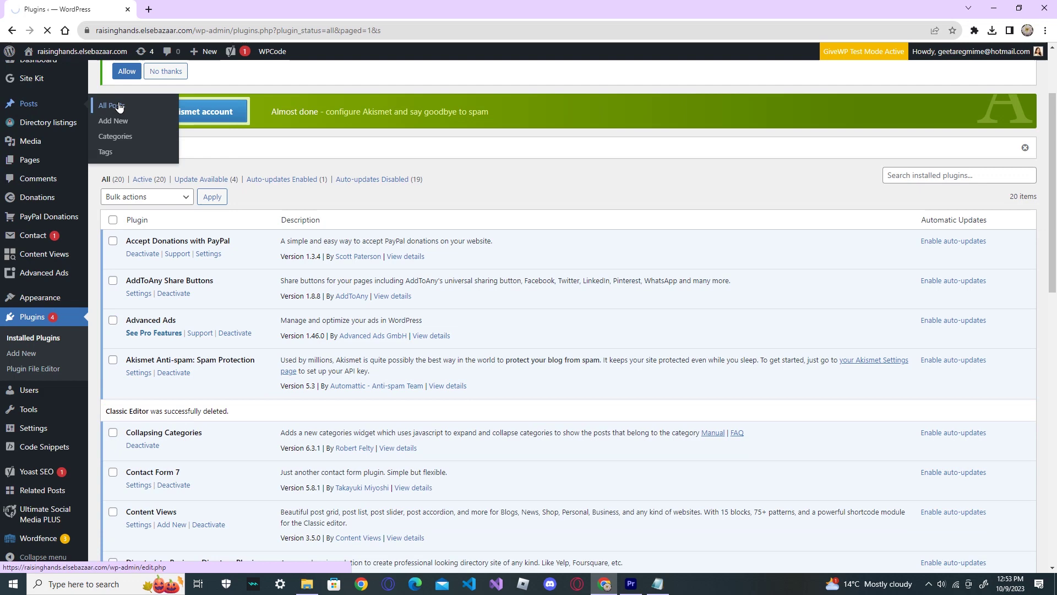
mouse_move(210, 283)
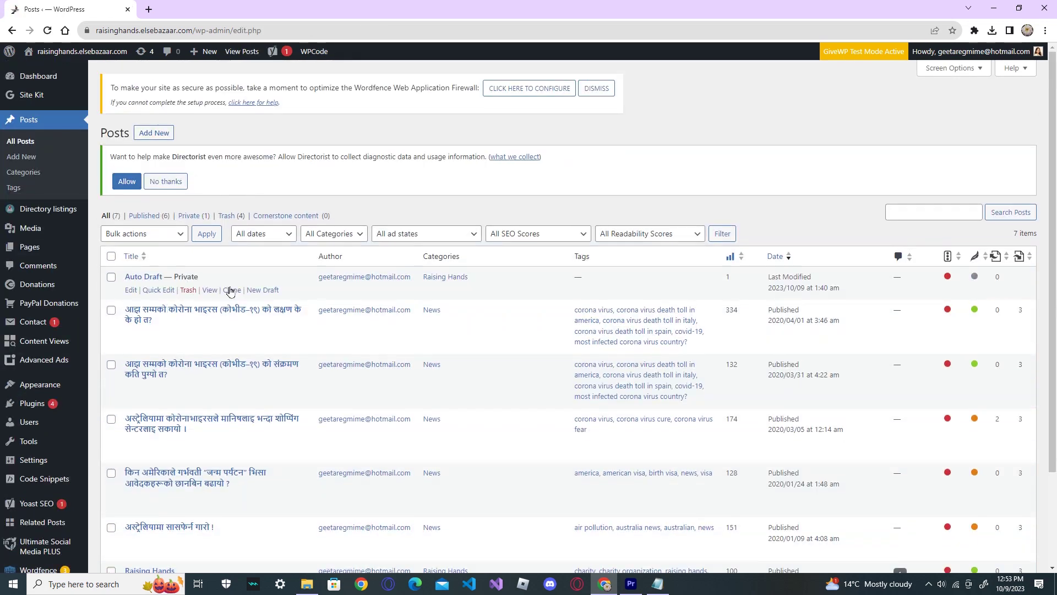
Clone the private Auto Draft, edit the copy, and publish it from the block editor
left_click(232, 290)
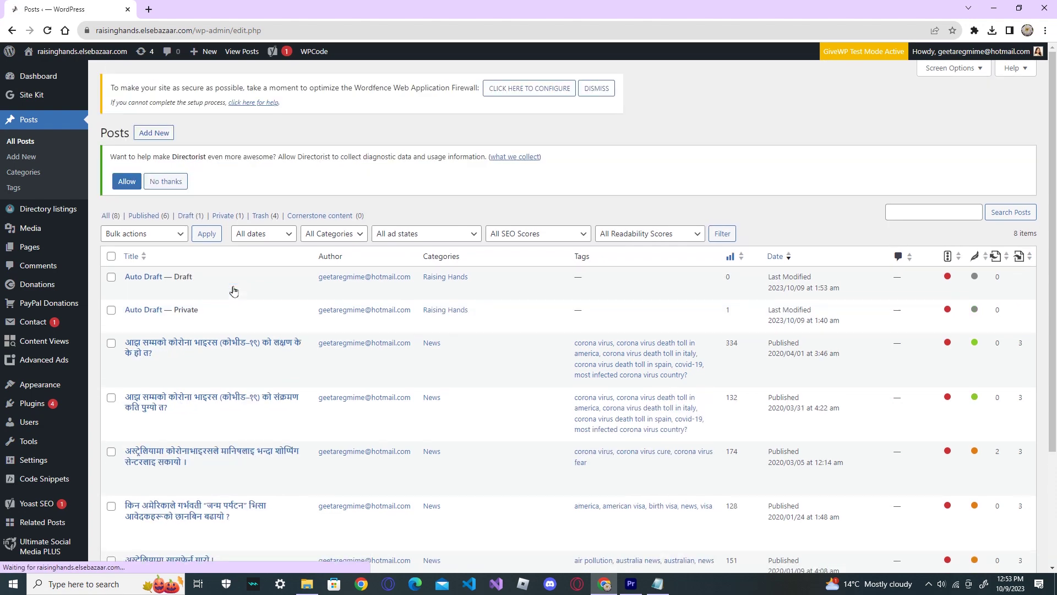
left_click(132, 290)
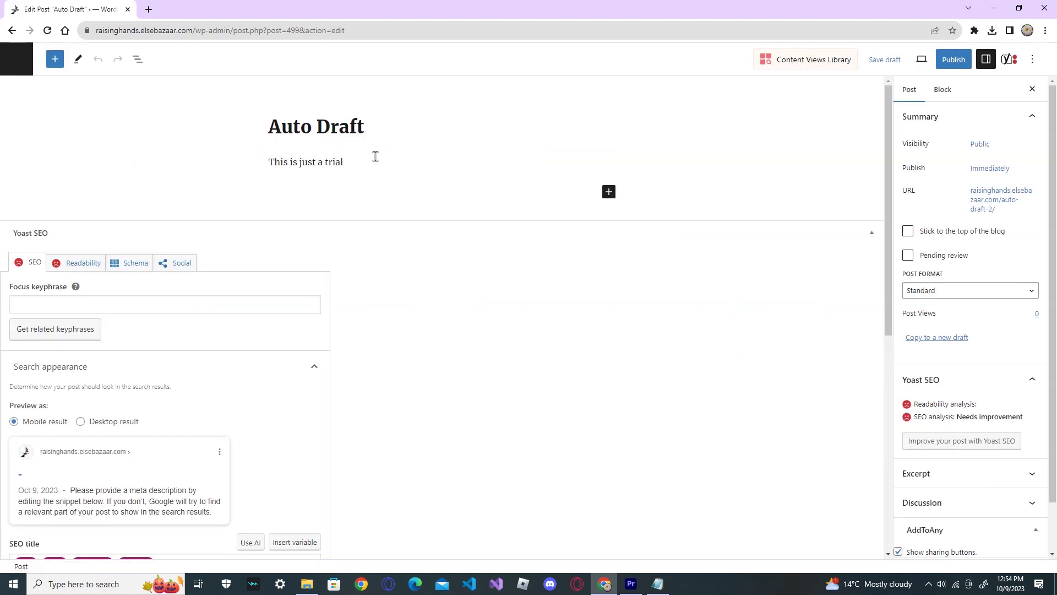
left_click(960, 61)
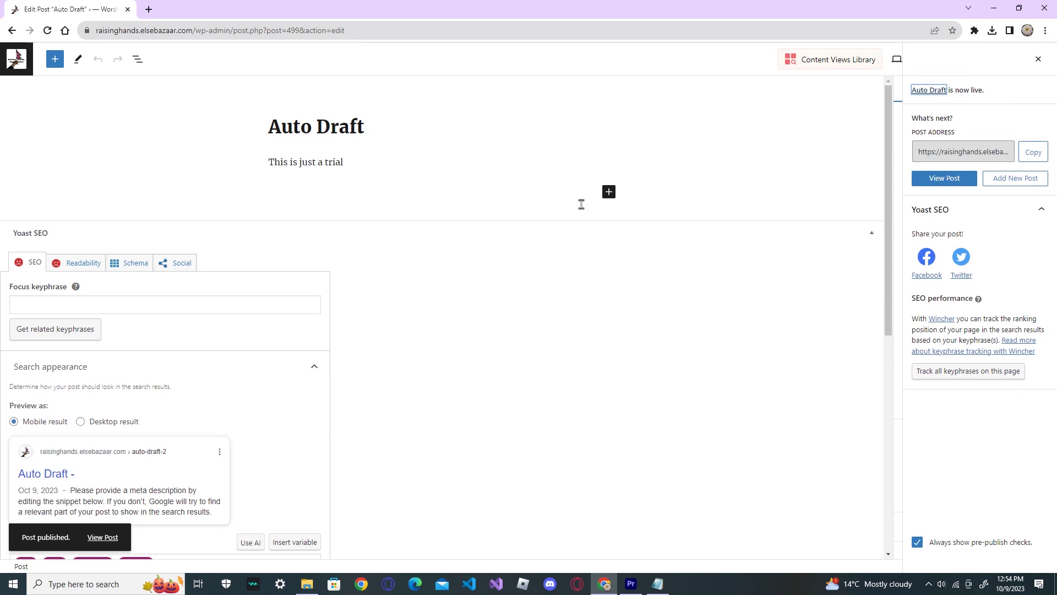
left_click(1038, 62)
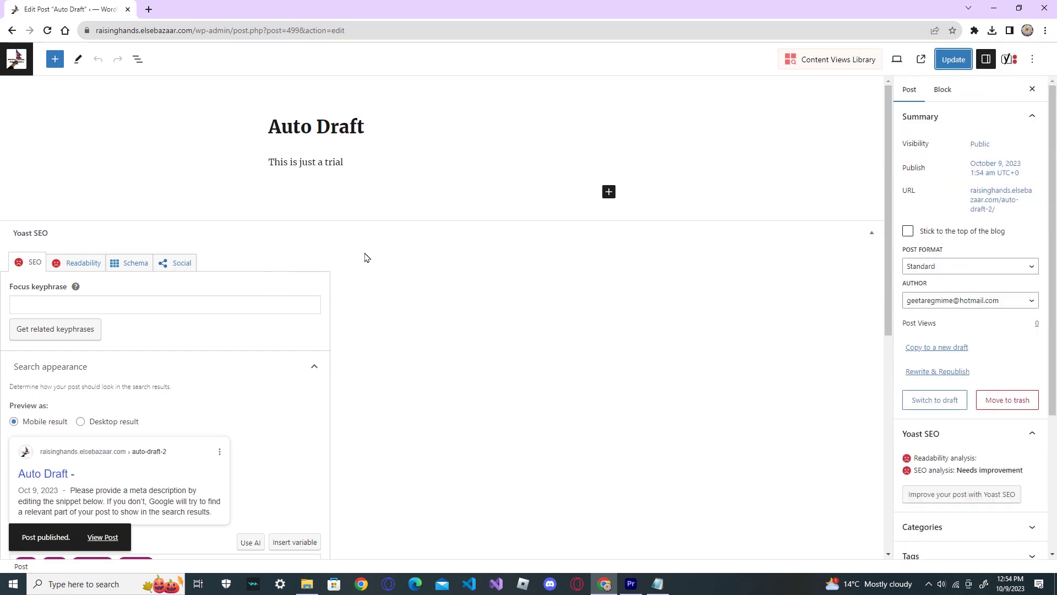